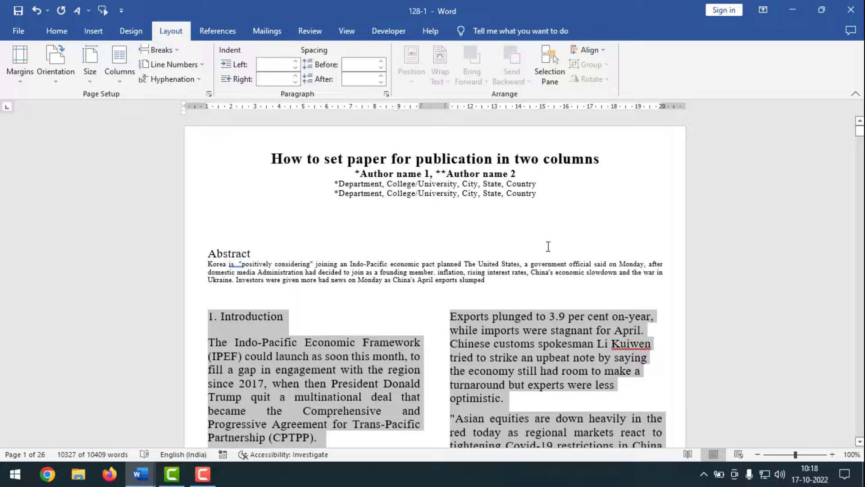
Scroll through the unformatted 128-1 draft to review its title, authors, addresses, abstract and introduction
scroll(548, 254, down, 3)
scroll(549, 254, up, 3)
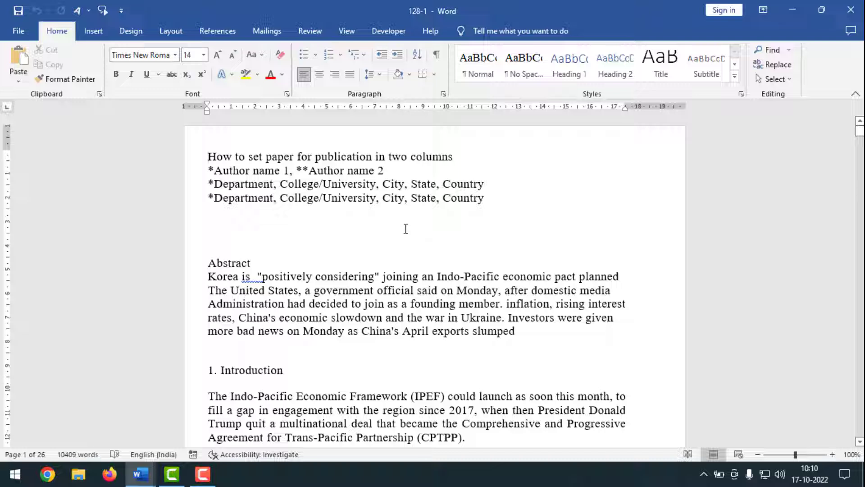
mouse_move(149, 475)
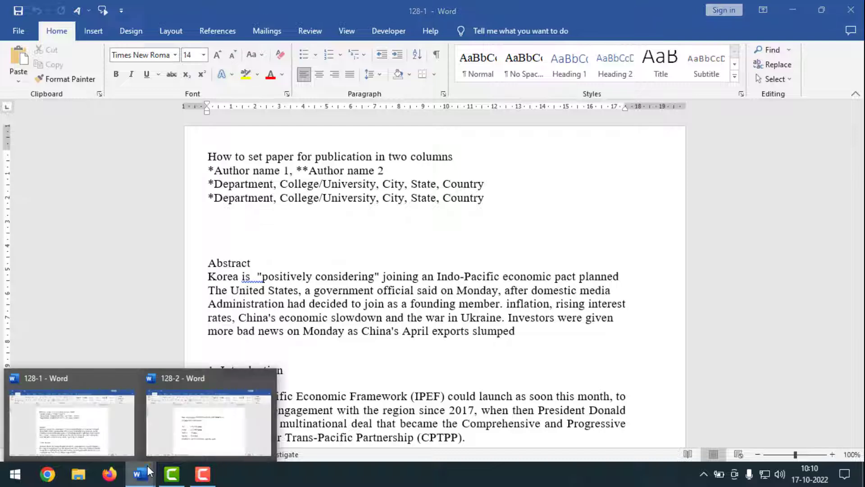
click(206, 408)
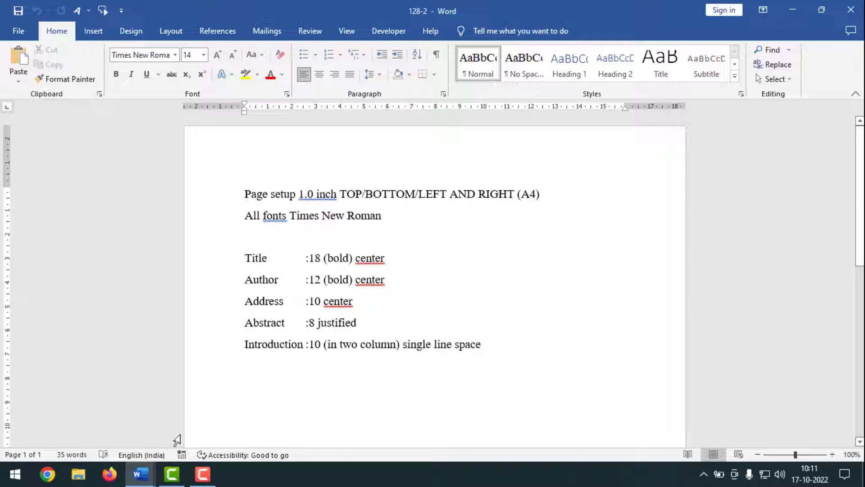
click(141, 473)
click(118, 417)
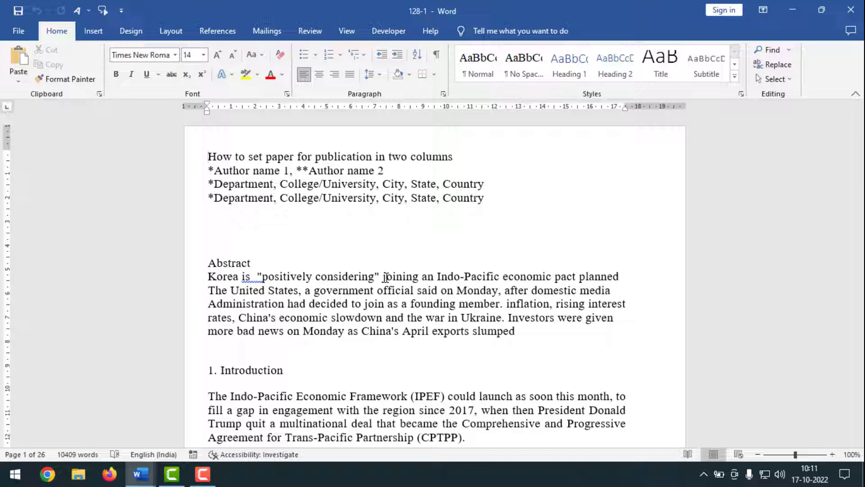
Set the top, bottom, left and right page margins to 1 cm in Page Setup
key(alt+p)
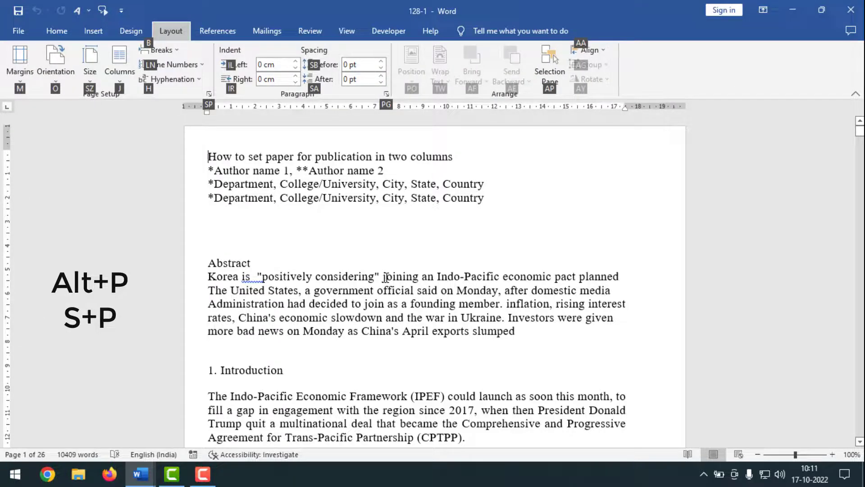
key(s)
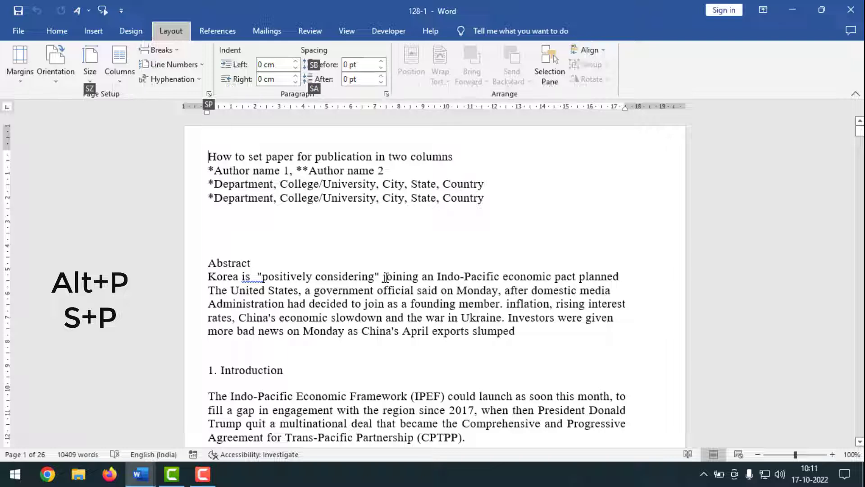
key(p)
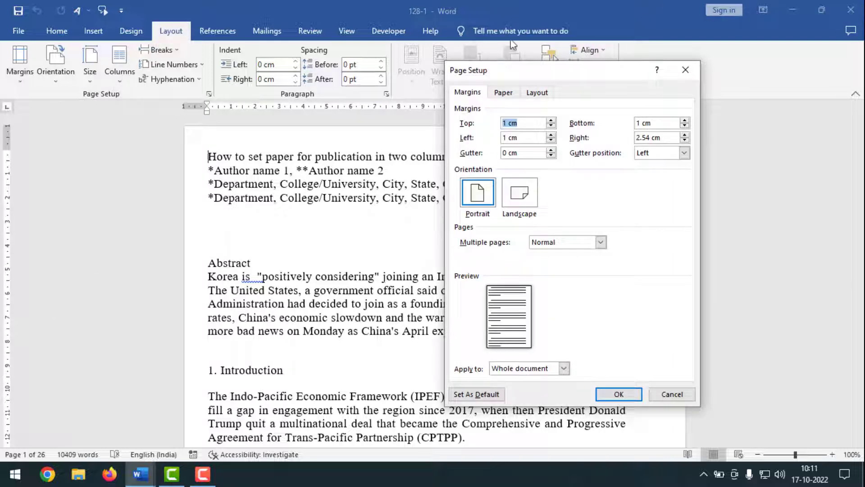
drag(514, 69, 542, 85)
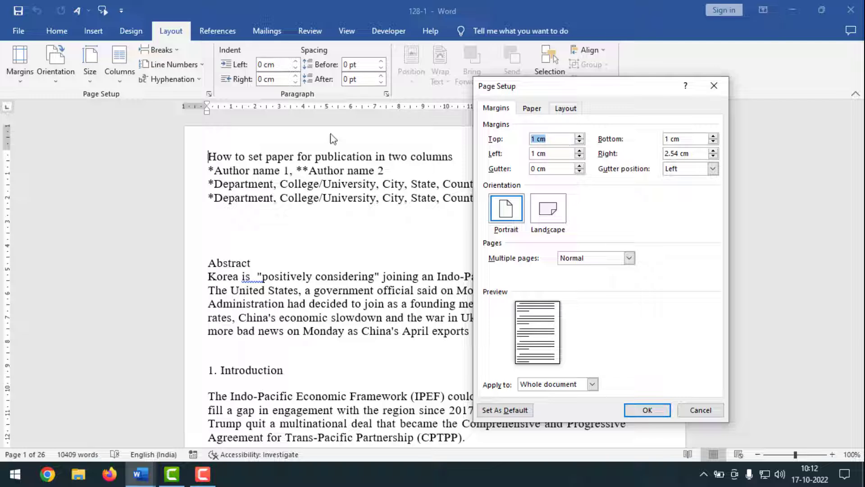
text(1)
key(Tab)
click(695, 139)
key(BackSpace)
key(BackSpace)
key(BackSpace)
key(Tab)
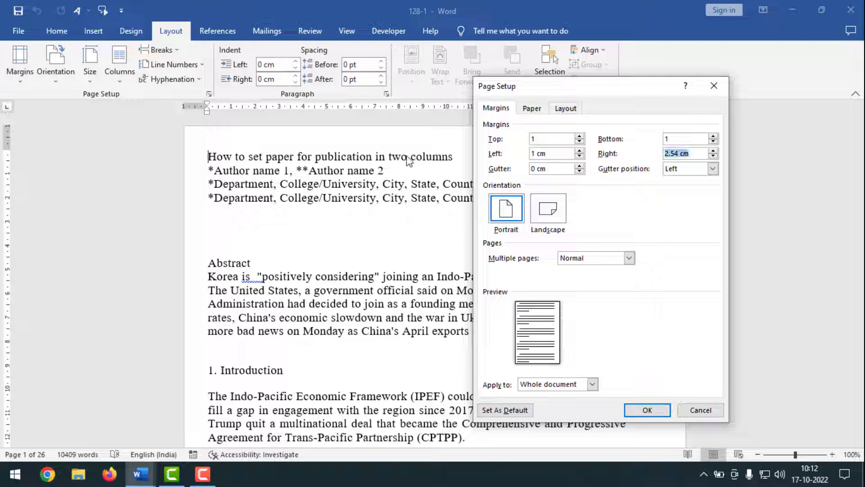
text(1)
click(648, 410)
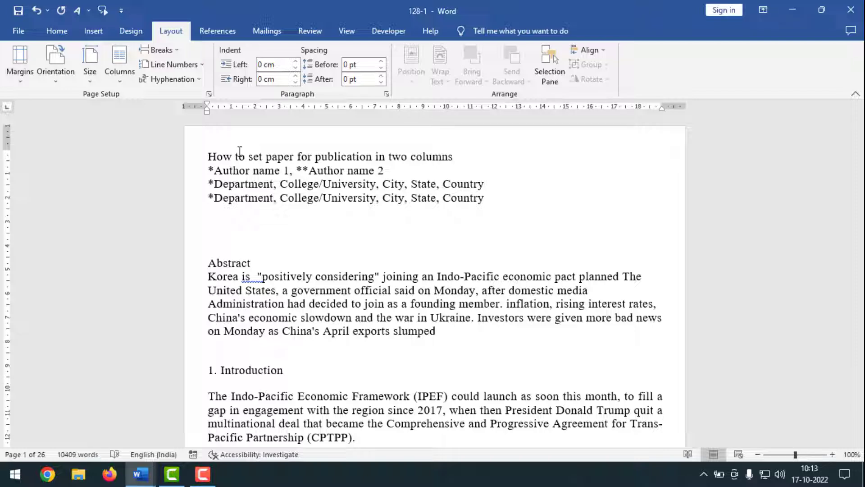
Choose A4 as the paper size in Page Setup, then bring up the 128-2 formatting notes
key(alt)
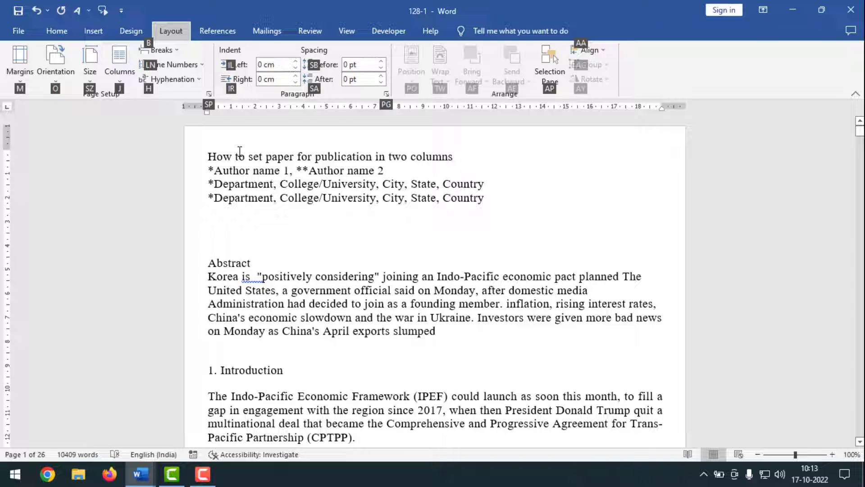
key(s)
key(p)
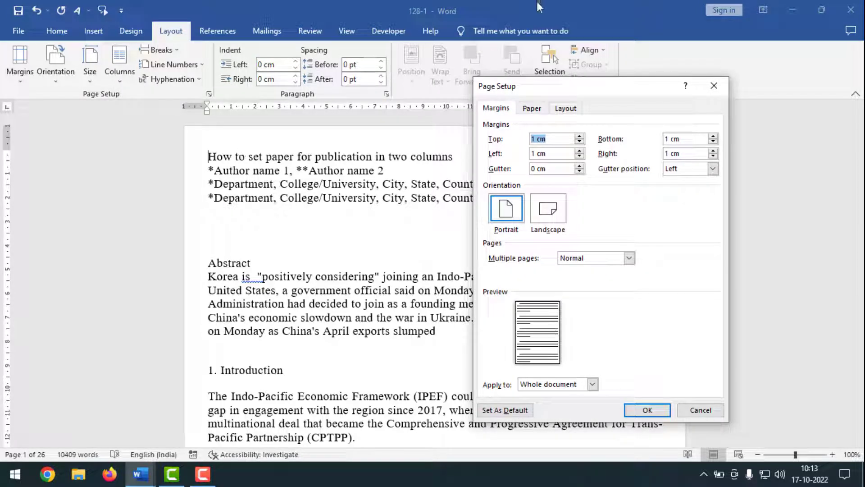
click(496, 109)
click(532, 109)
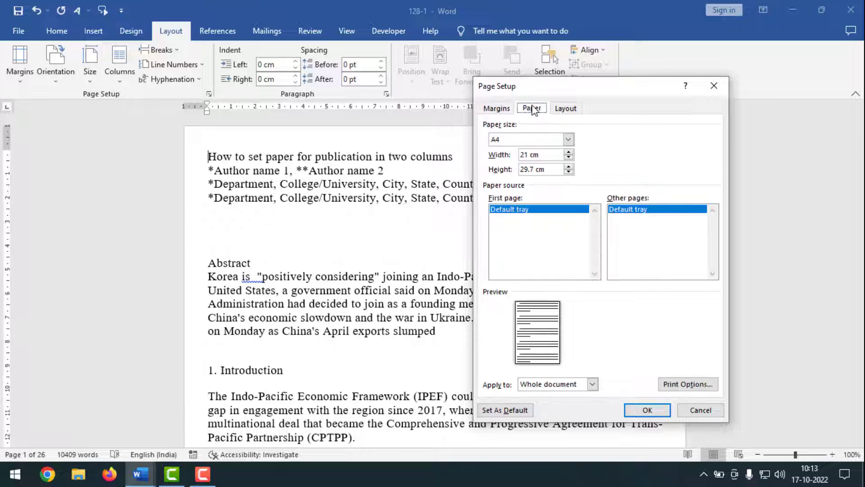
click(568, 139)
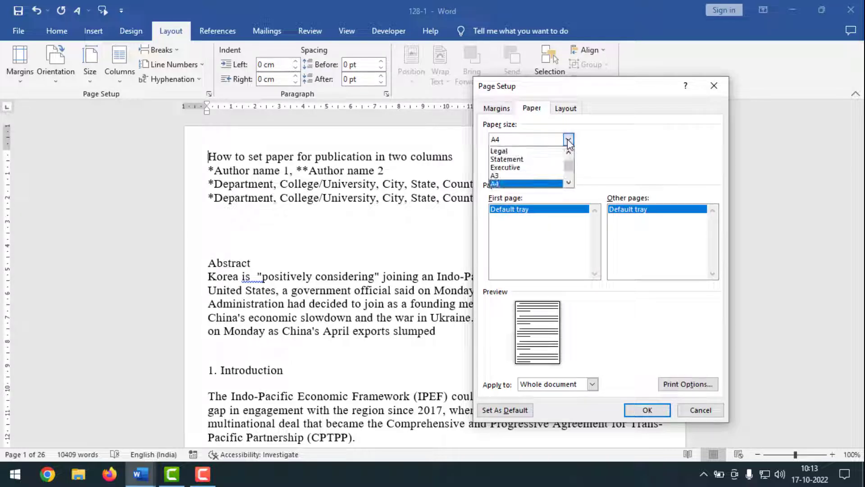
click(507, 183)
click(641, 410)
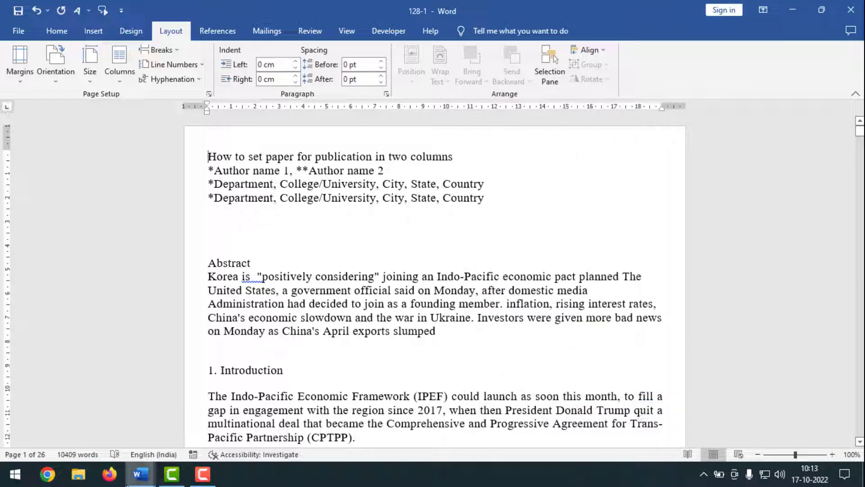
click(141, 480)
click(239, 436)
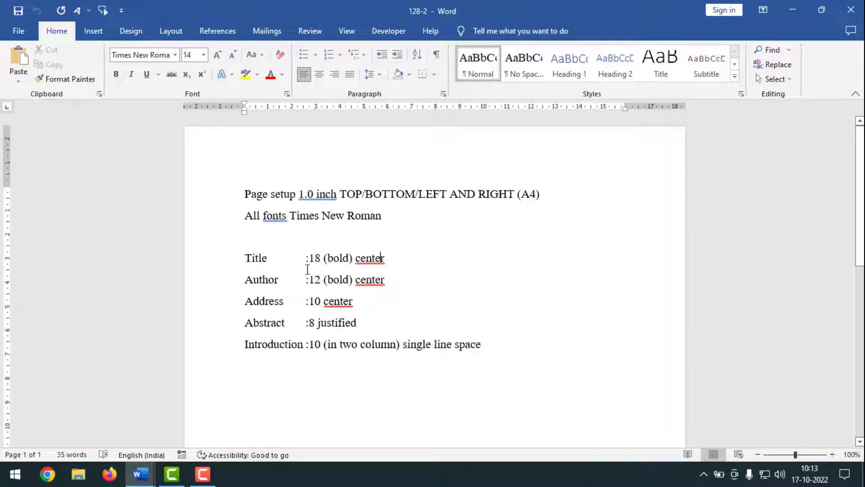
Back in 128-1, select the entire document and set its font to Times New Roman
click(126, 427)
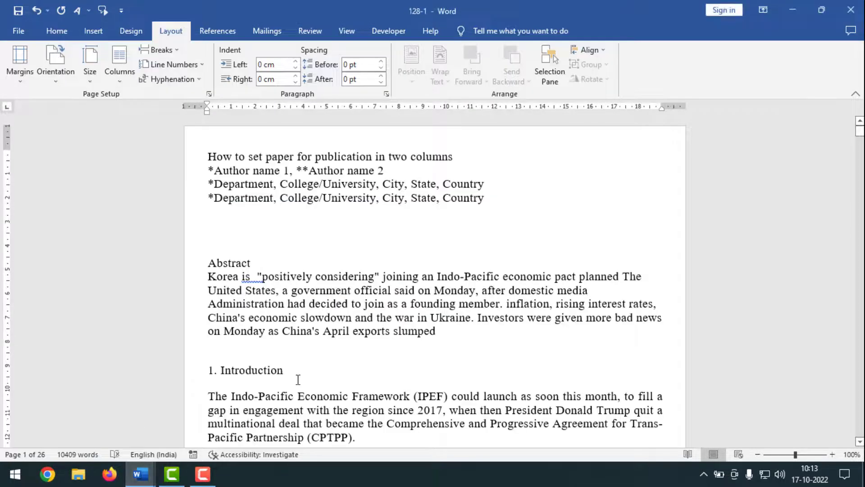
key(ctrl+d)
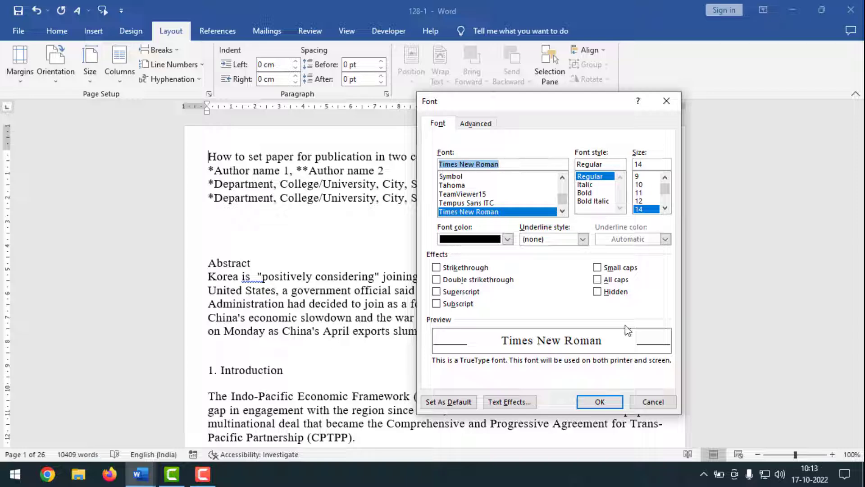
click(599, 402)
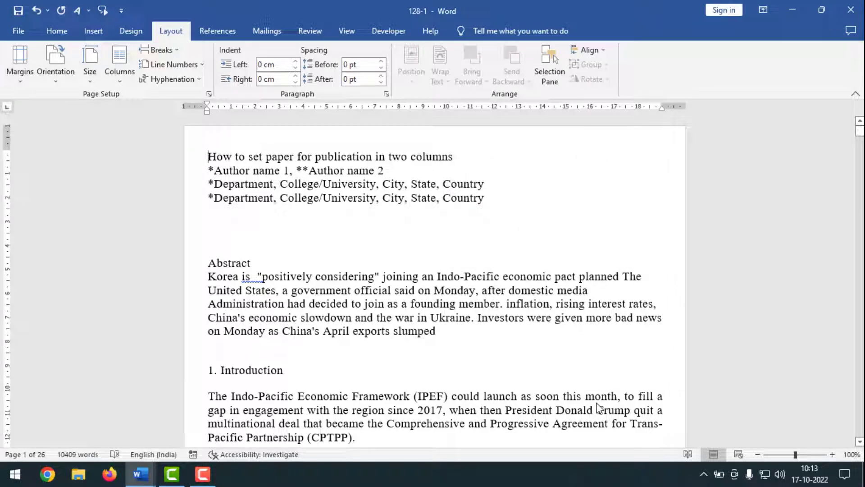
key(ctrl+a)
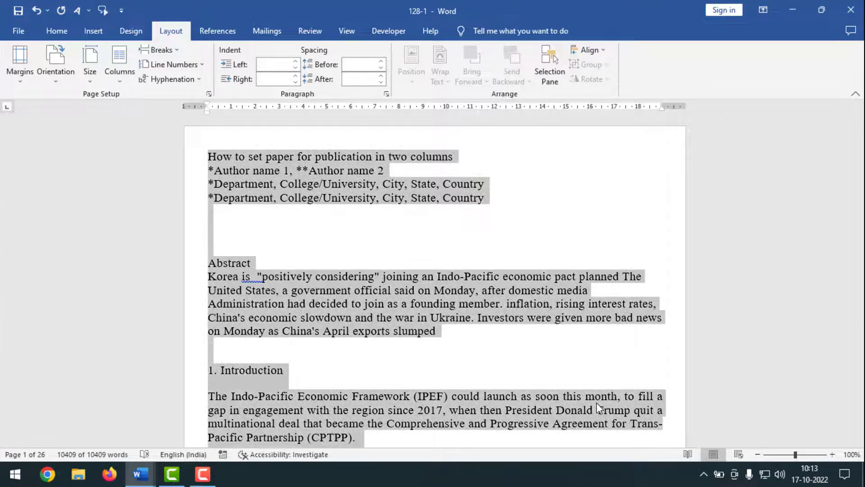
key(ctrl+d)
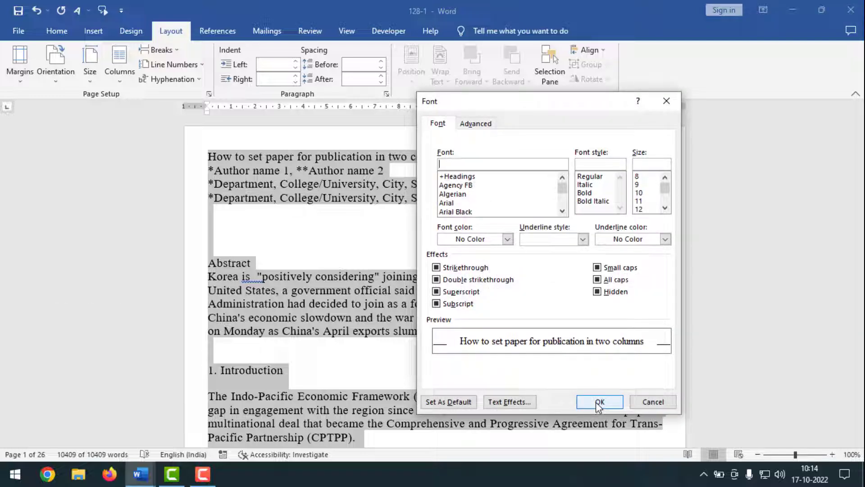
text(TIM)
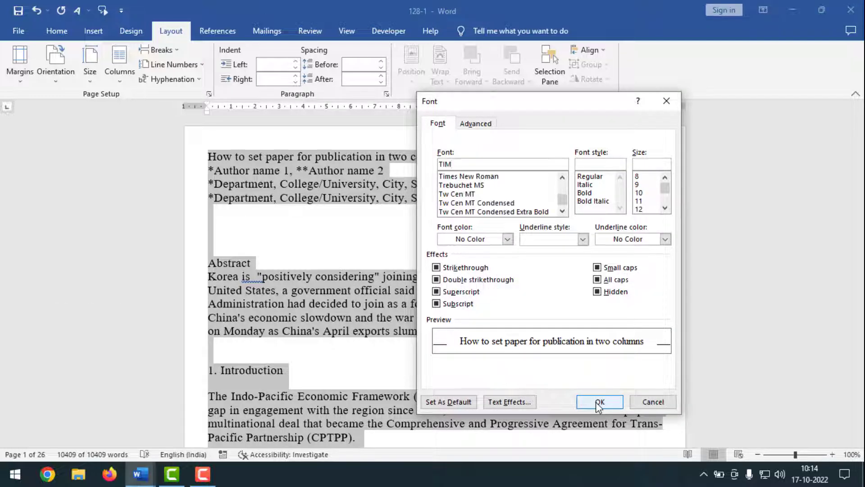
click(496, 176)
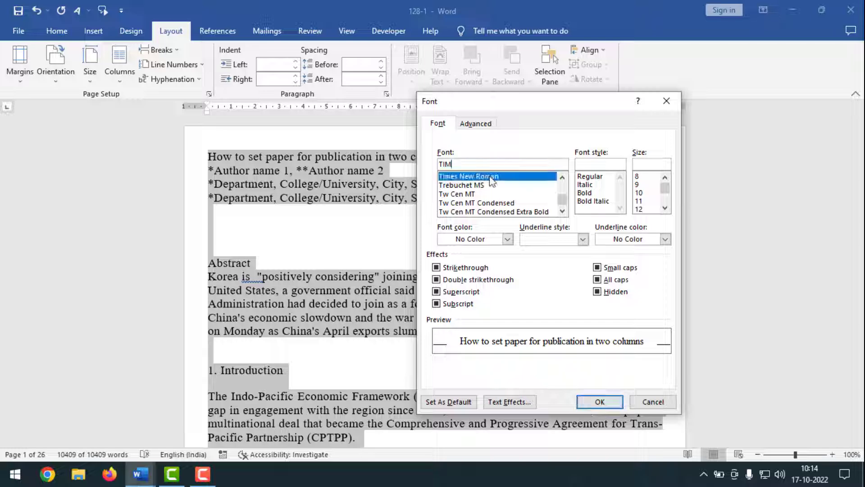
click(602, 399)
Glance at the 128-2 requirements and return to the 128-1 paper
click(140, 473)
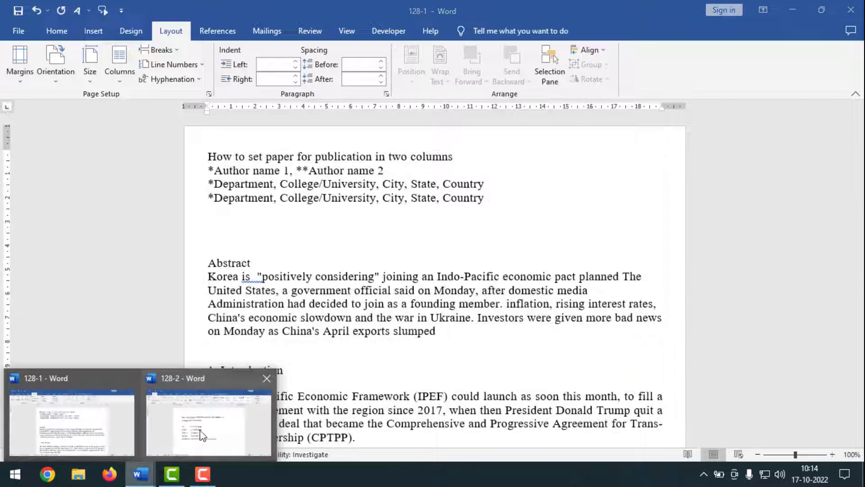
click(202, 428)
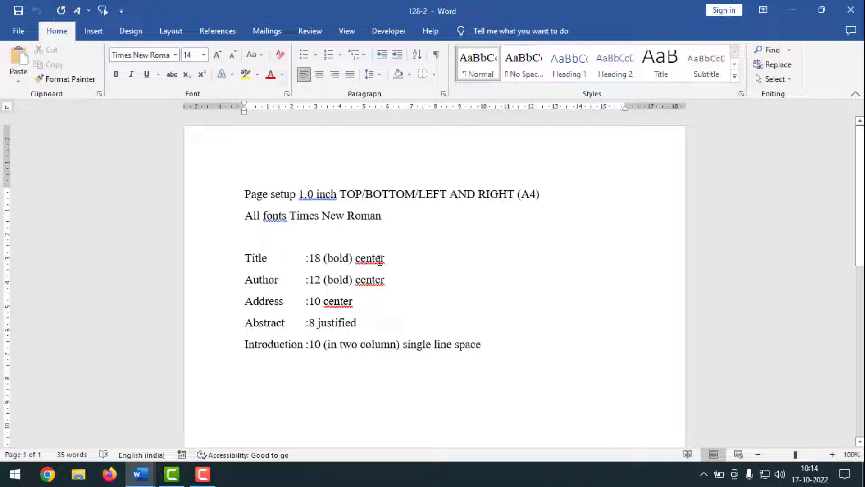
click(140, 474)
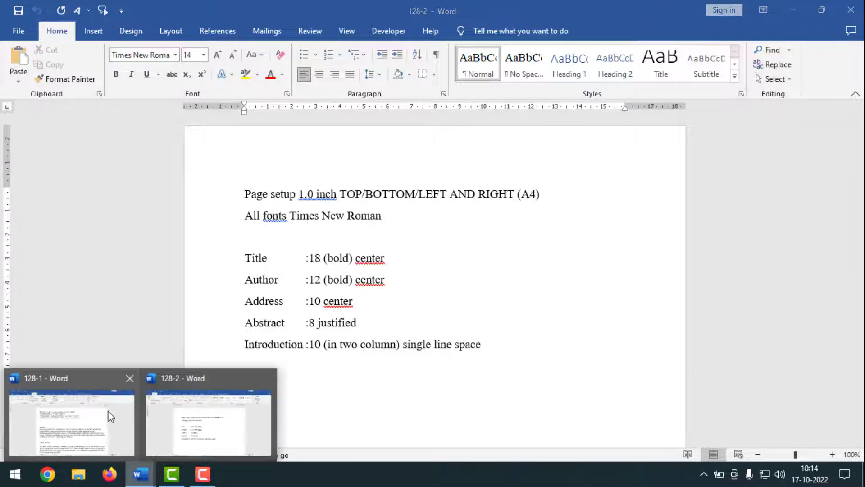
click(110, 428)
Format the title line as bold, 18 pt and centred, then return to 128-2
click(231, 156)
drag(208, 156, 436, 162)
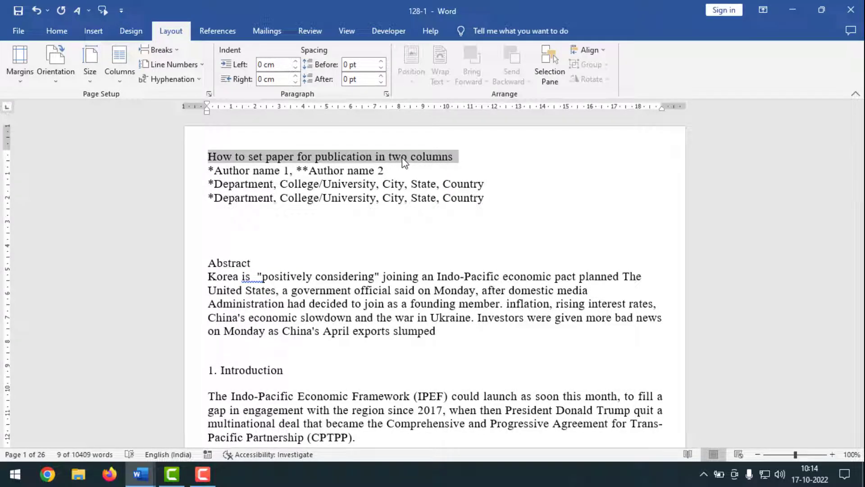
key(ctrl+d)
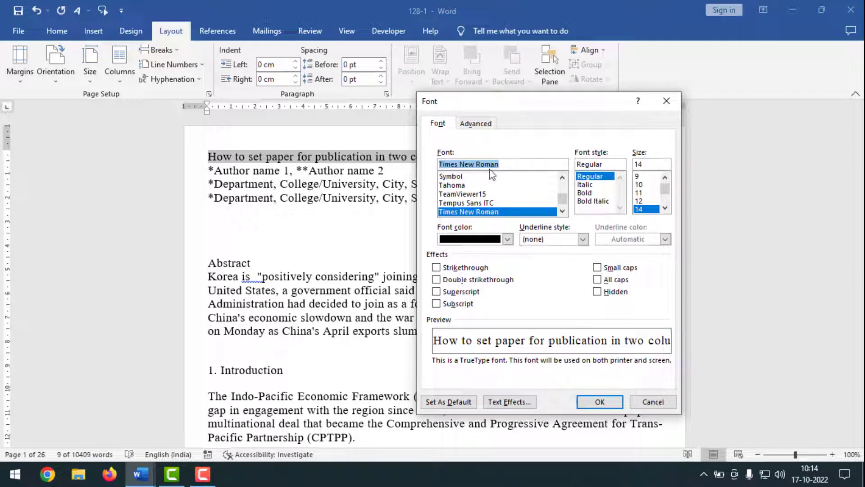
click(588, 193)
click(666, 209)
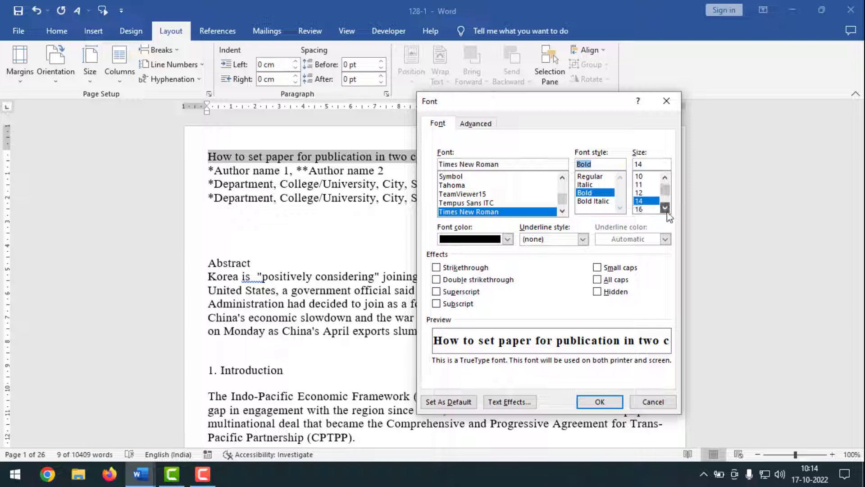
click(665, 209)
click(665, 209)
click(666, 209)
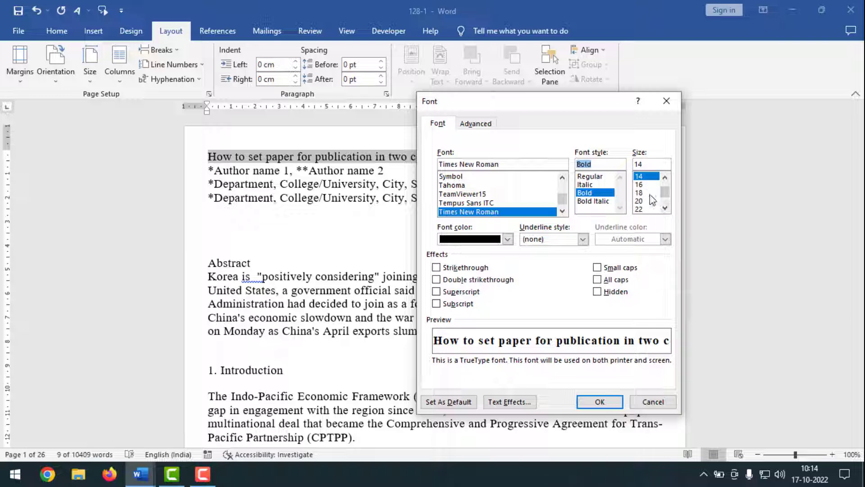
click(639, 193)
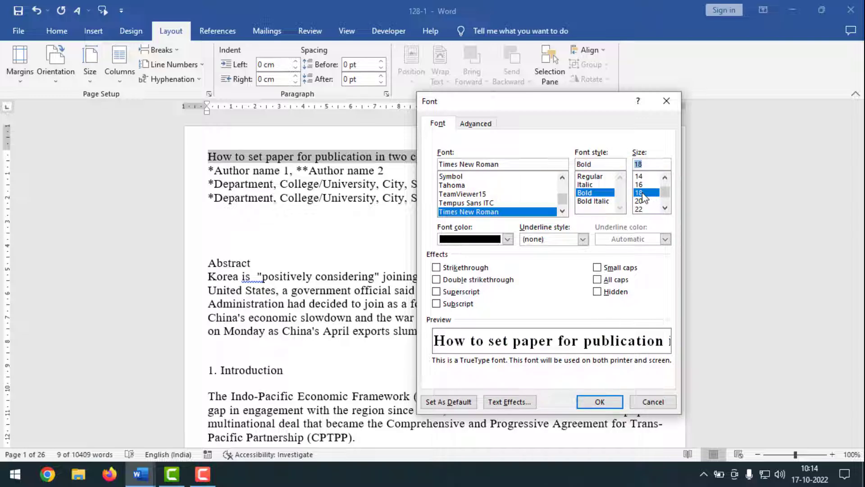
click(600, 401)
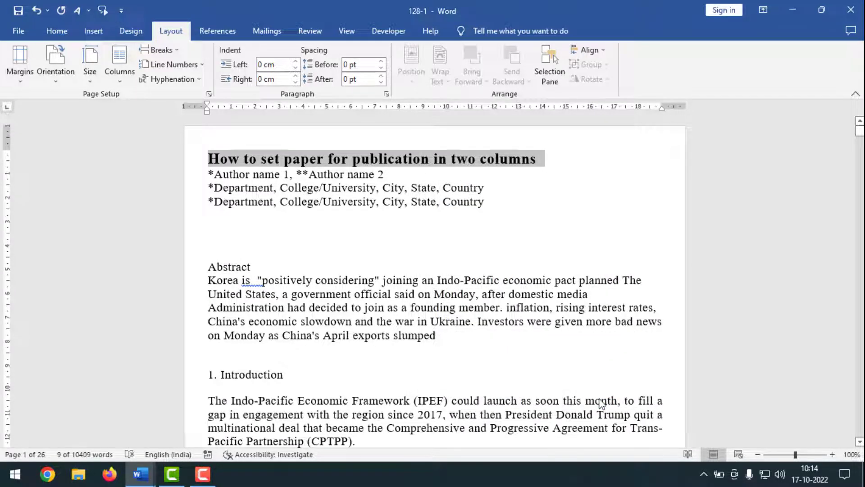
key(ctrl+e)
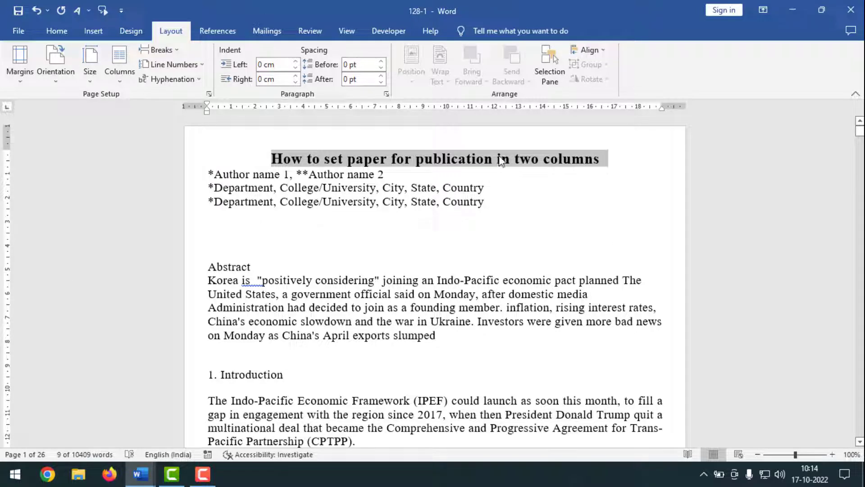
mouse_move(141, 474)
click(214, 416)
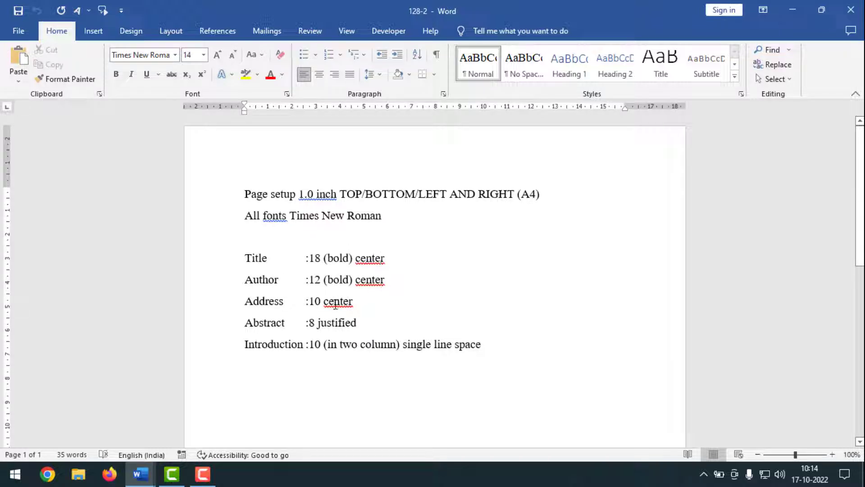
In 128-1, format the author line as bold 12 pt and centre it, then reopen 128-2
click(141, 473)
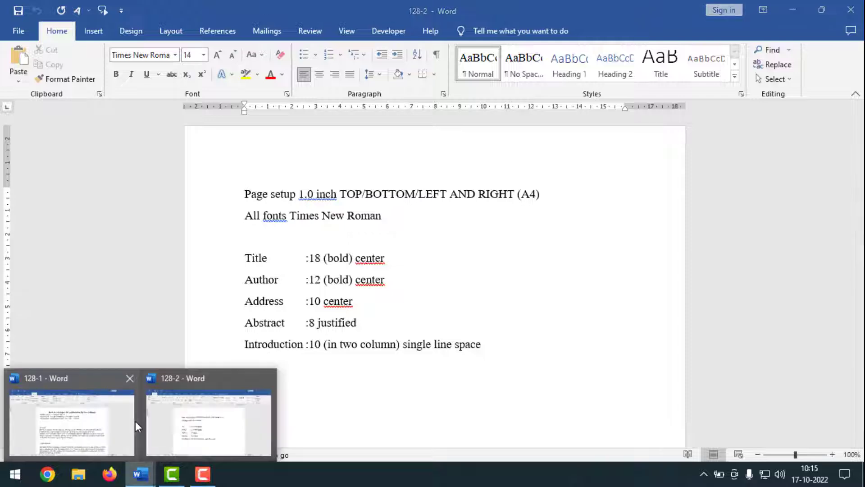
click(132, 421)
triple_click(293, 175)
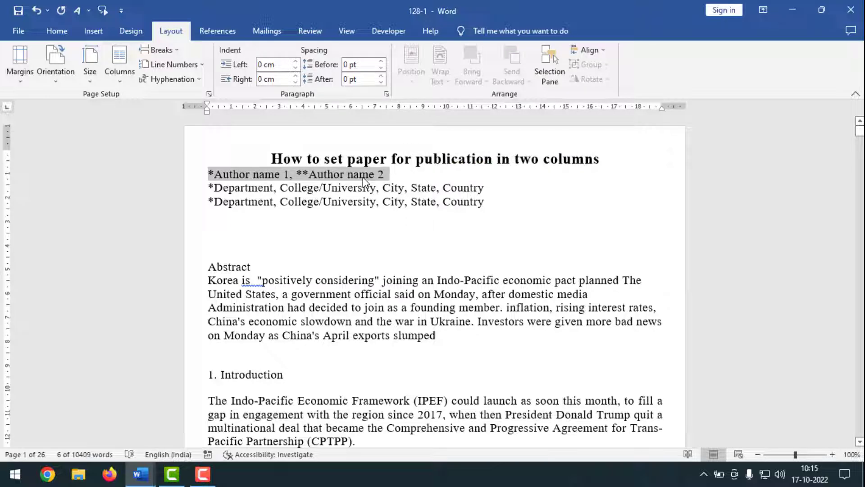
key(ctrl+d)
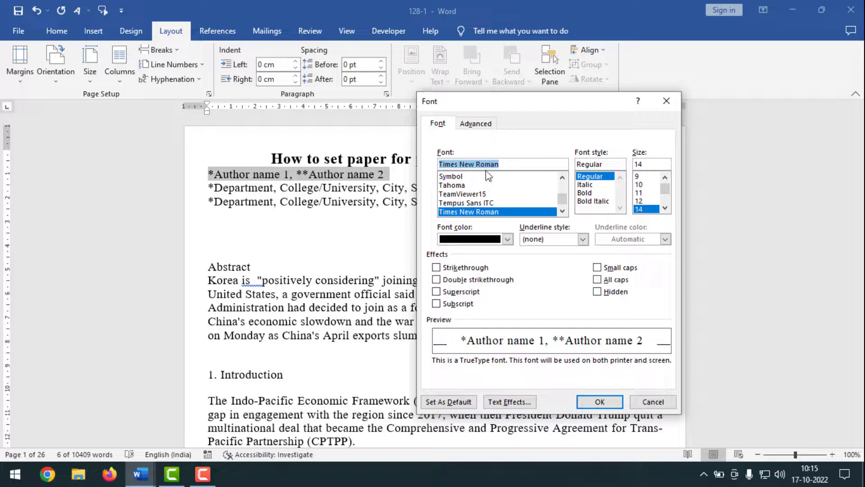
click(585, 193)
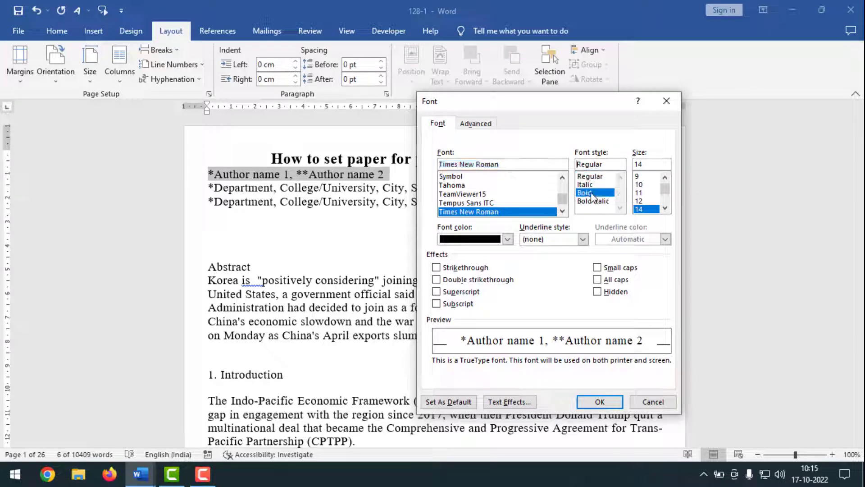
click(646, 201)
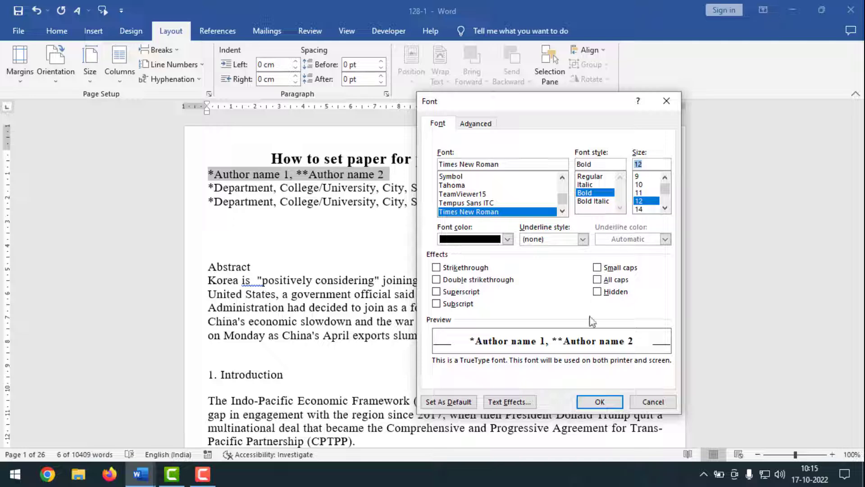
click(600, 401)
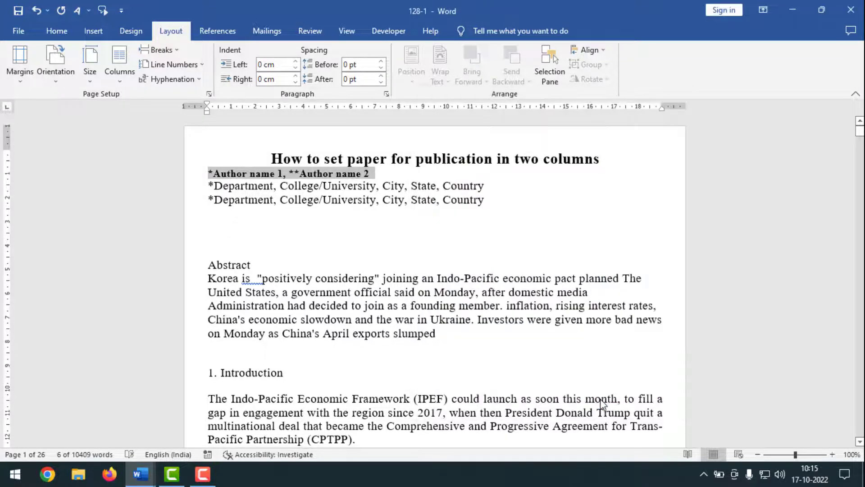
key(ctrl+e)
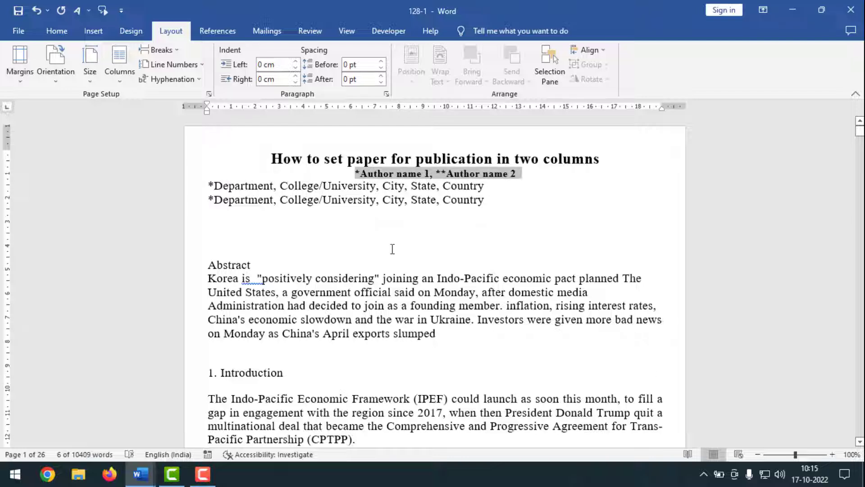
click(141, 474)
click(191, 428)
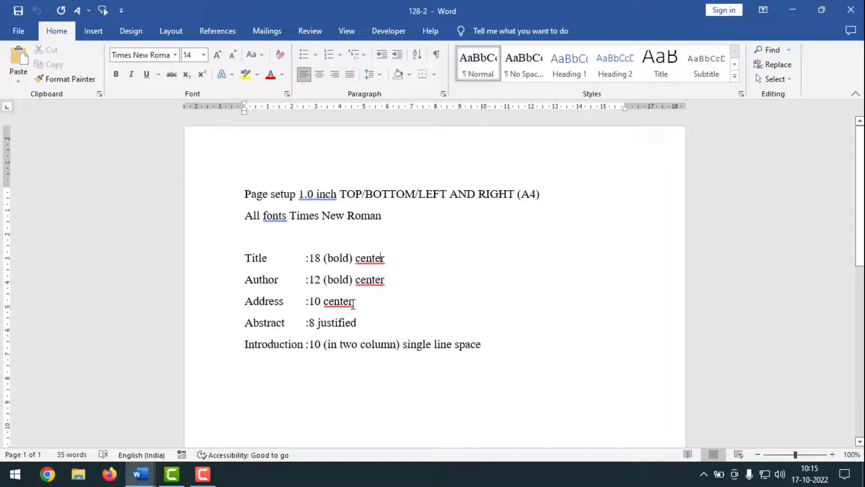
Set both department address lines to 10 pt and centre them, then view 128-2 again
click(136, 464)
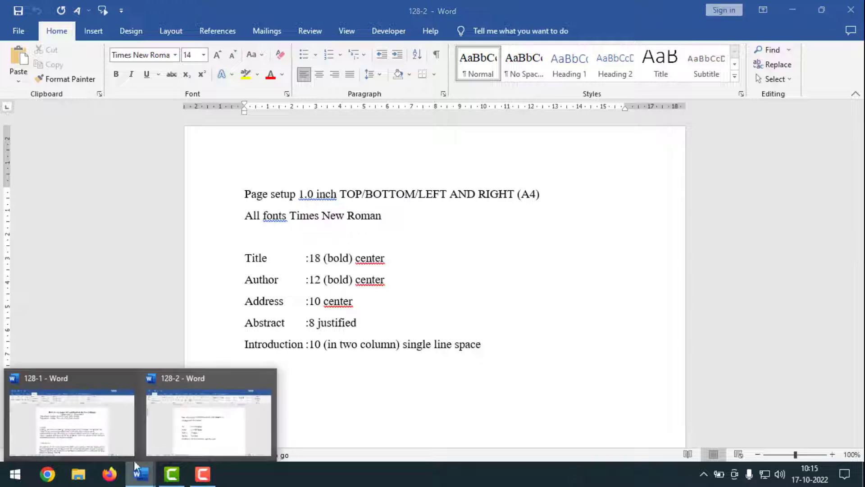
click(100, 433)
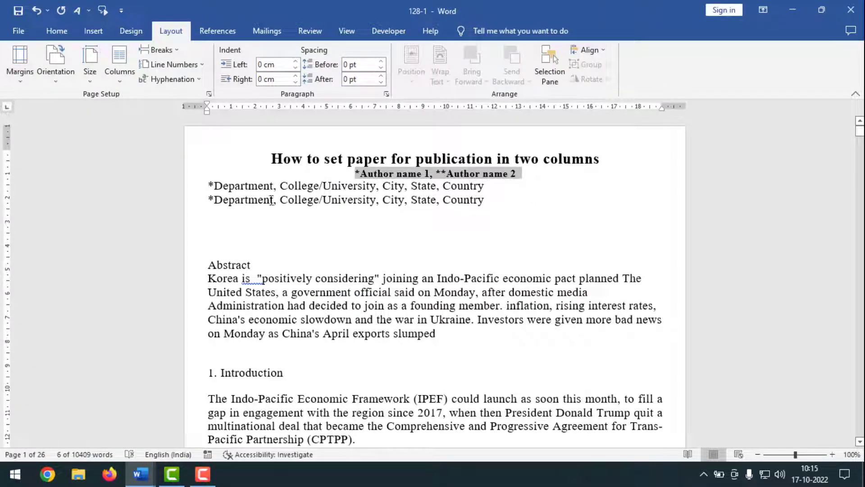
drag(209, 186, 588, 210)
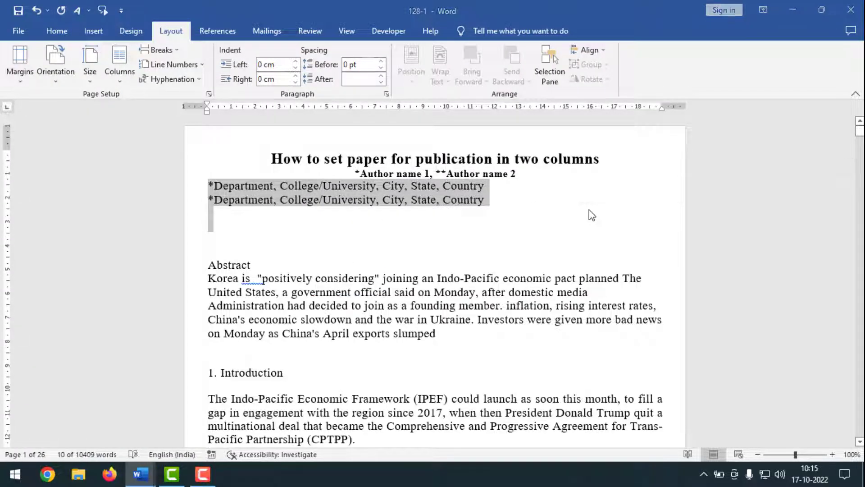
key(ctrl+d)
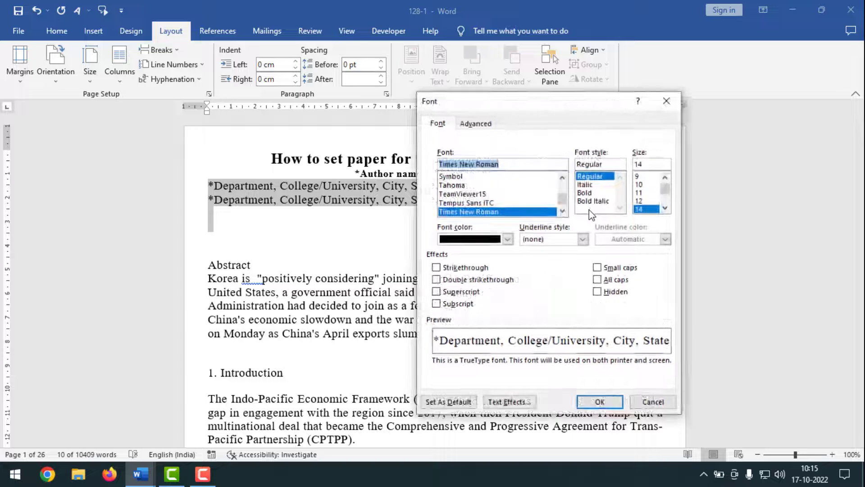
click(645, 185)
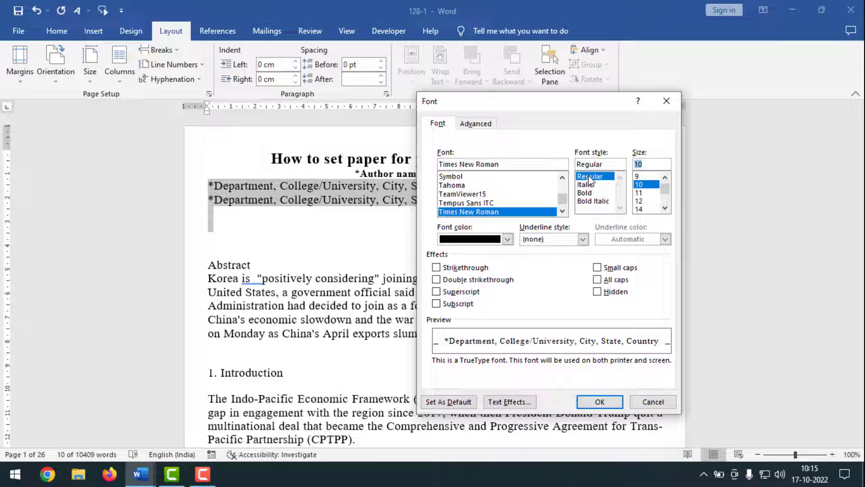
click(607, 403)
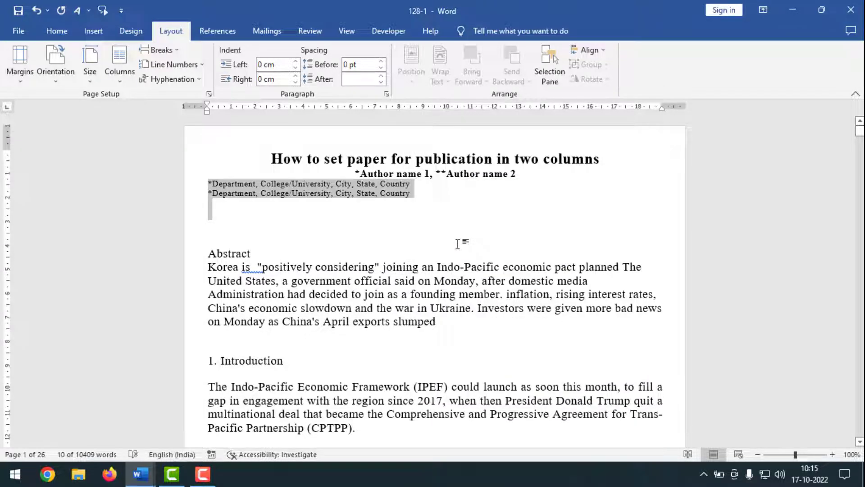
key(ctrl+e)
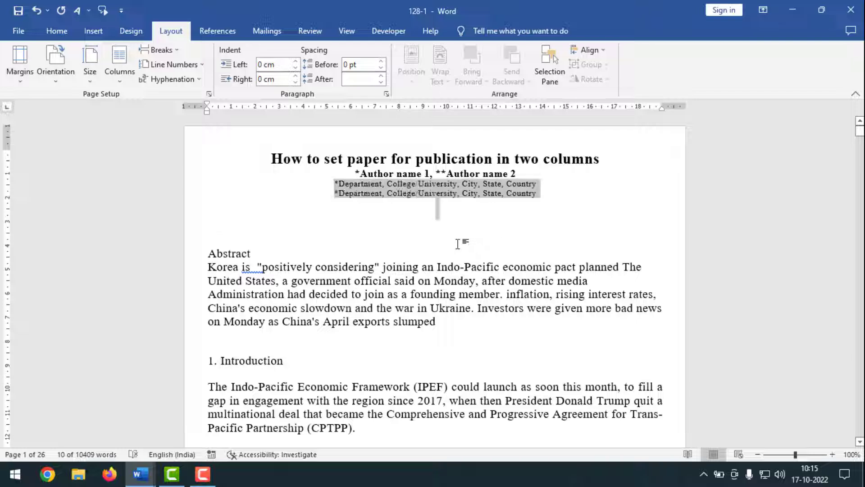
click(550, 186)
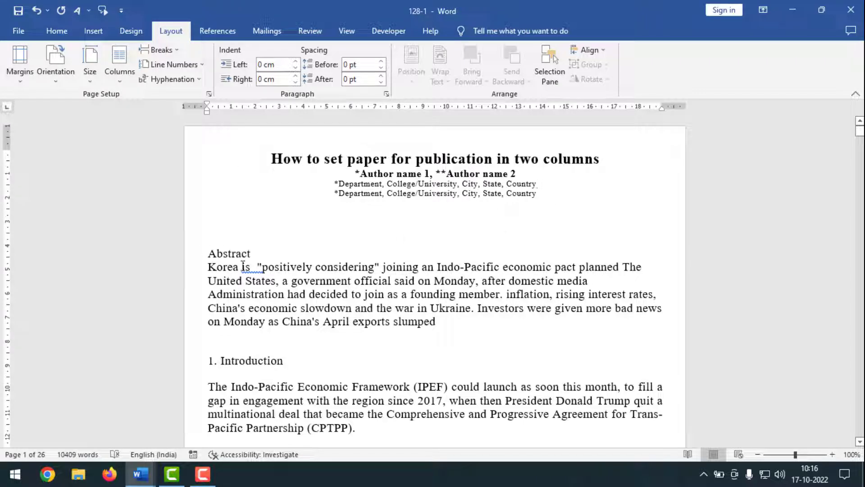
mouse_move(144, 471)
click(206, 409)
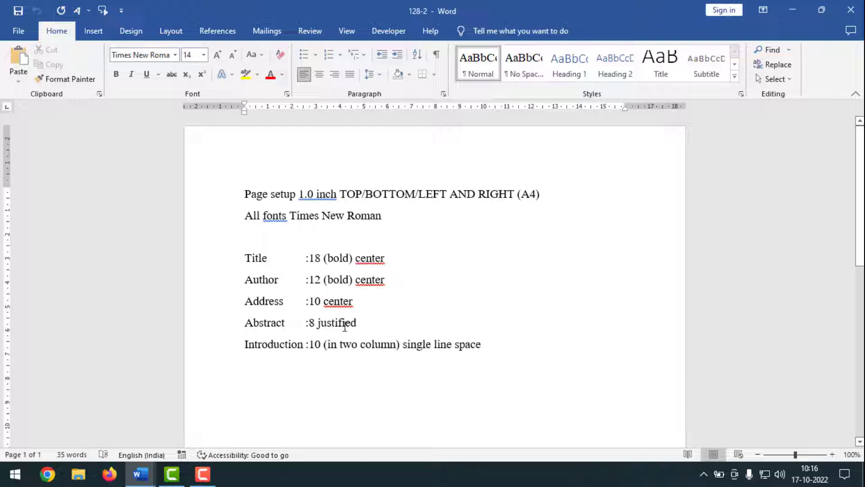
Back in 128-1, set the abstract paragraph's font size to 8 pt
mouse_move(141, 473)
click(118, 428)
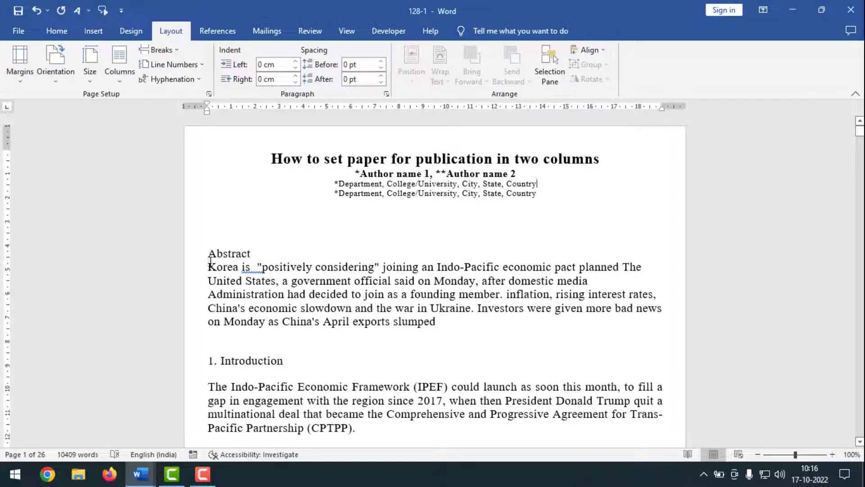
drag(207, 268, 535, 324)
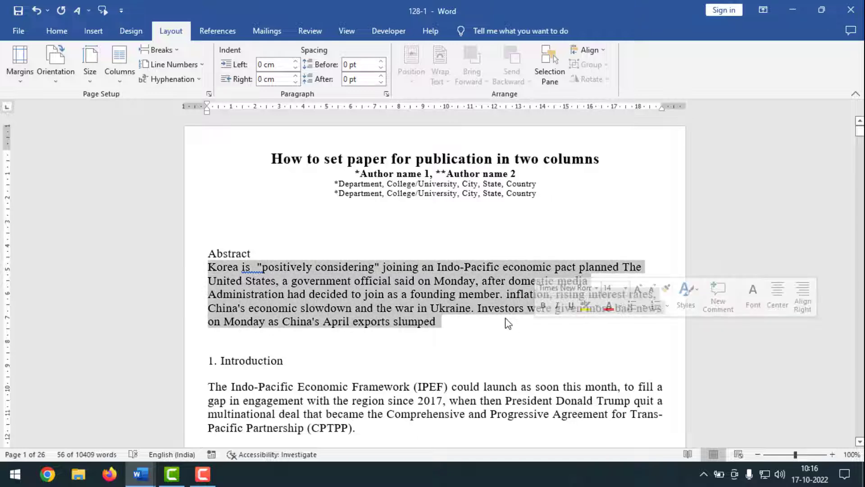
key(ctrl+d)
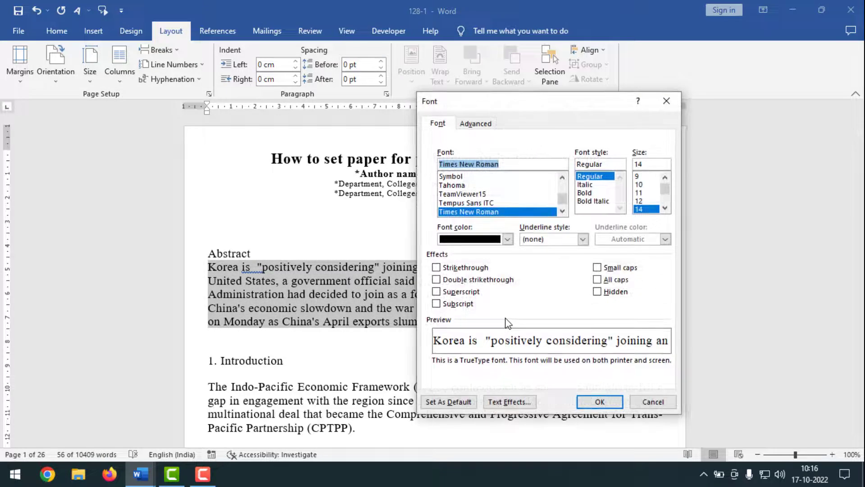
click(665, 178)
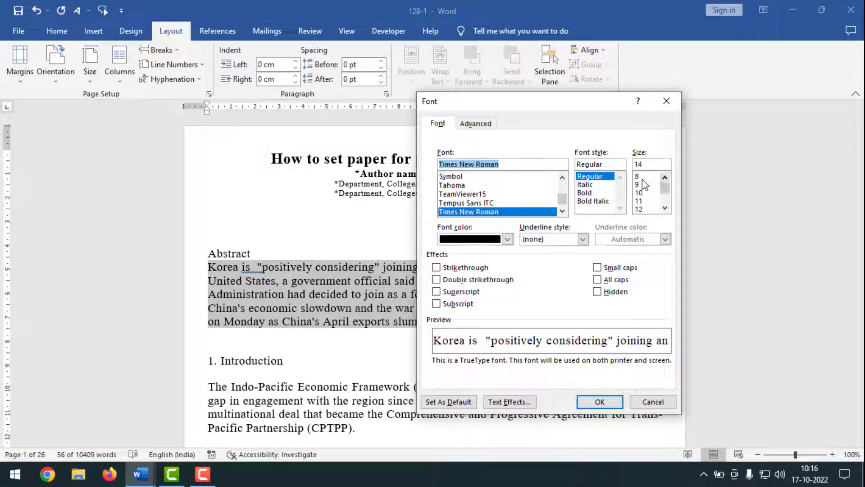
click(643, 177)
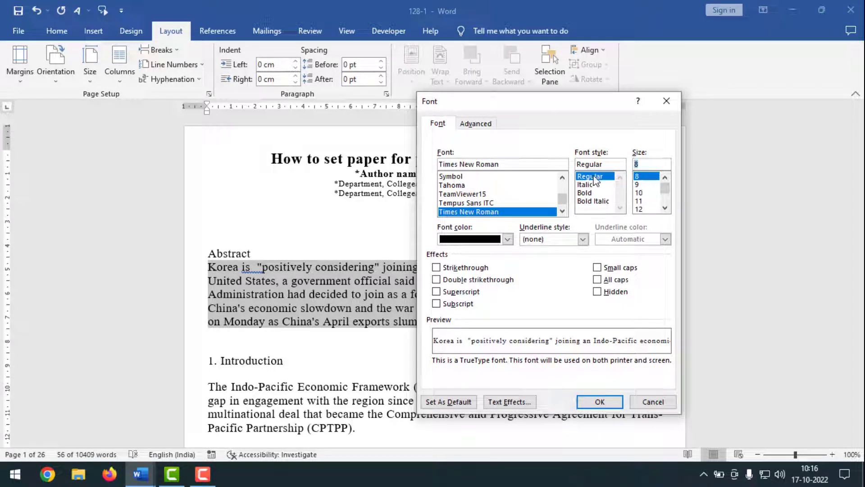
click(600, 401)
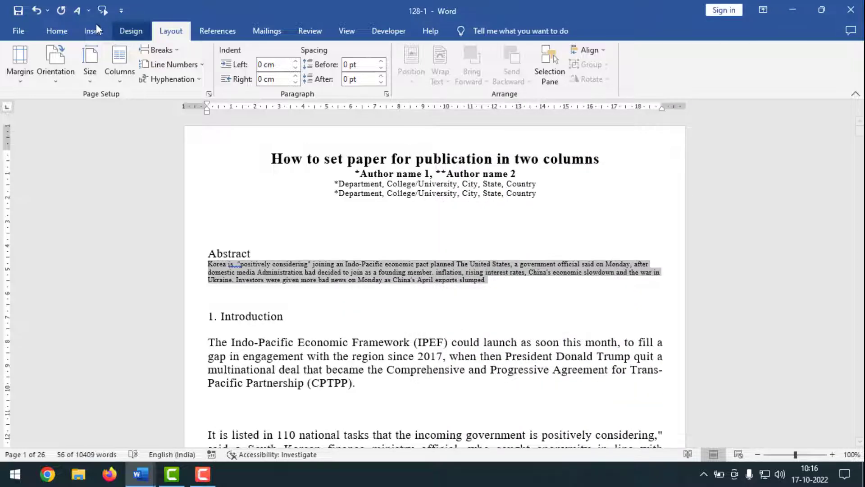
Justify the abstract paragraph across the full width
click(56, 31)
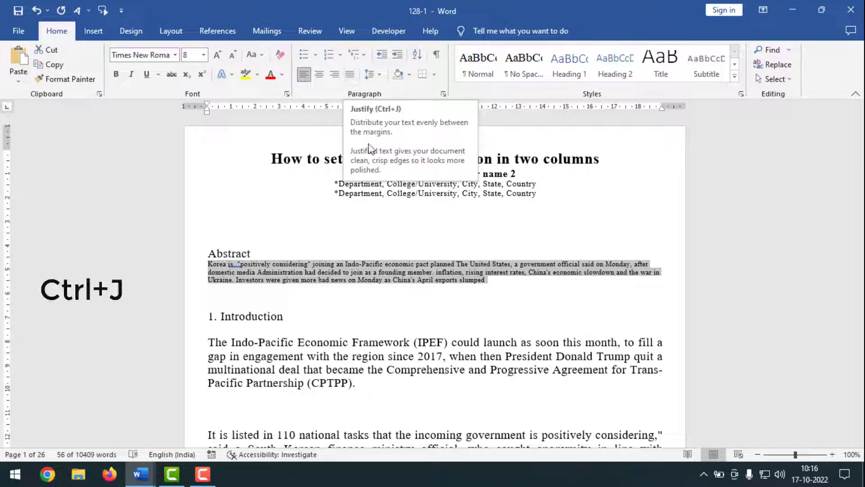
key(ctrl+j)
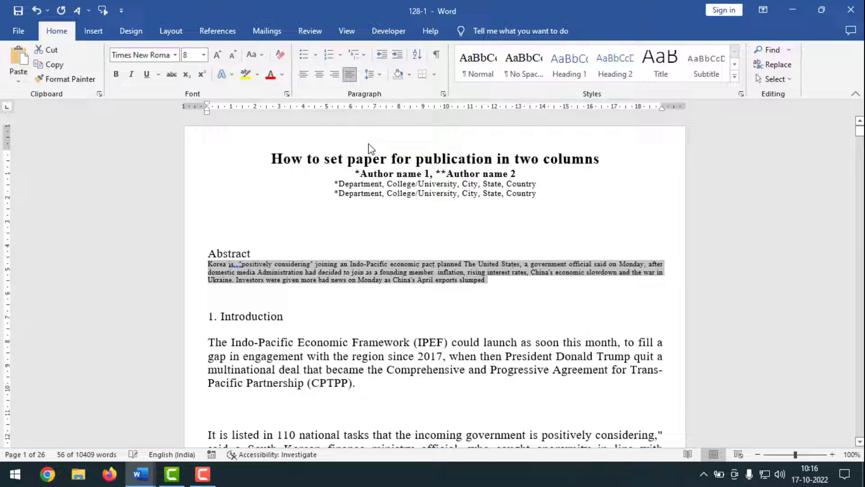
click(498, 287)
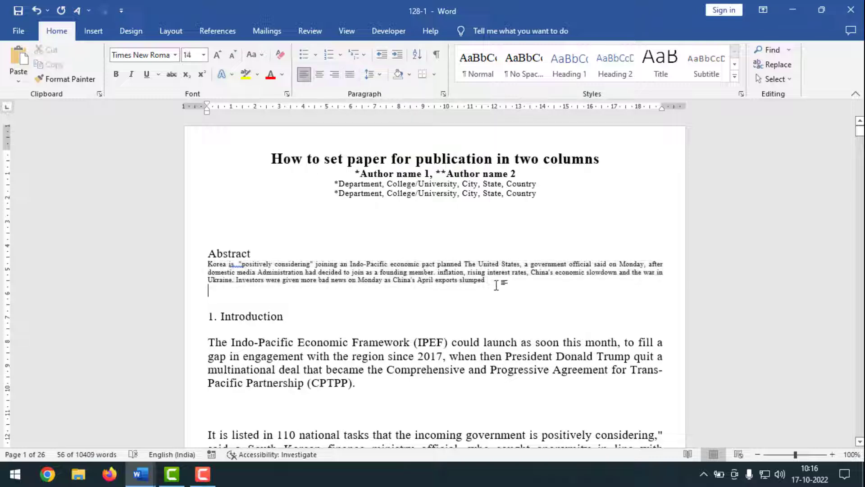
Check the 128-2 requirements, then select from '1. Introduction' to the end of 128-1
mouse_move(141, 473)
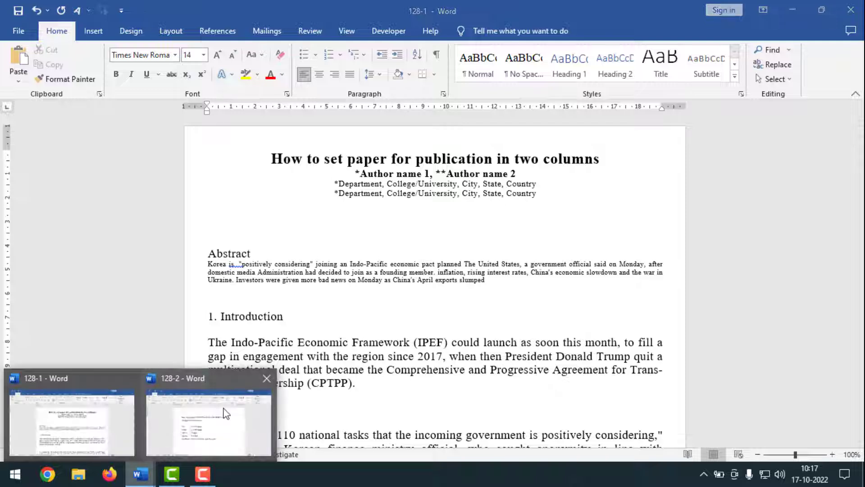
click(224, 412)
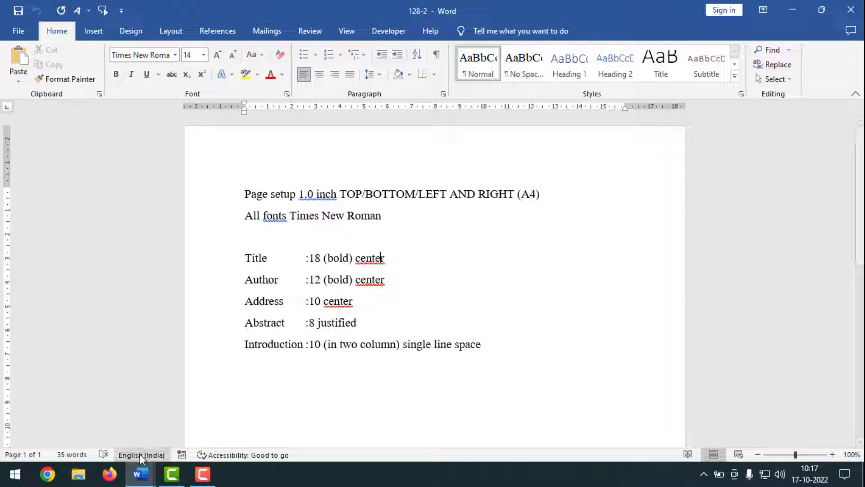
mouse_move(145, 474)
click(45, 382)
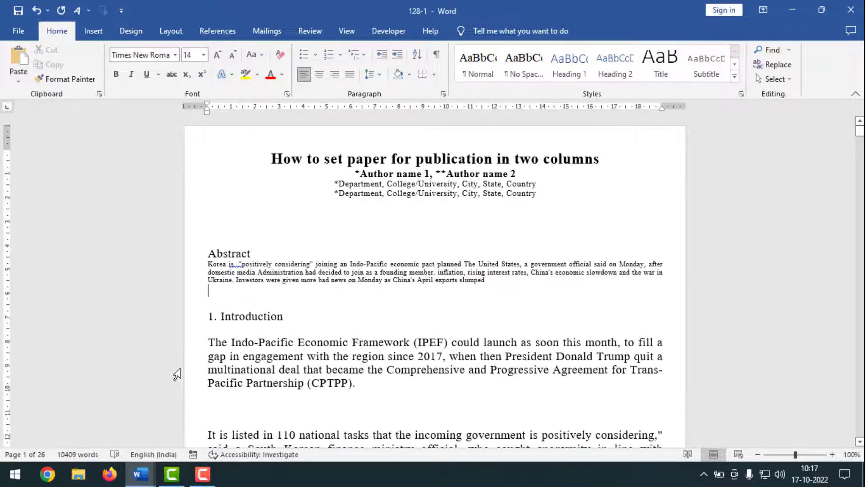
click(211, 256)
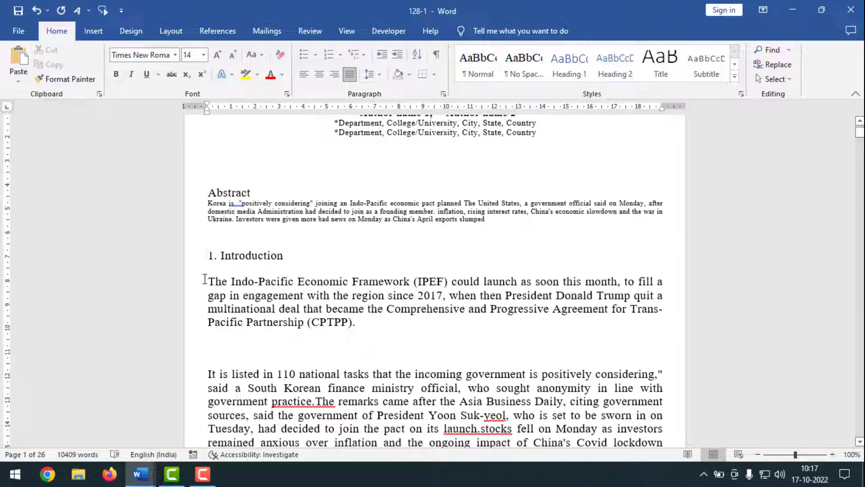
key(ctrl+shift+End)
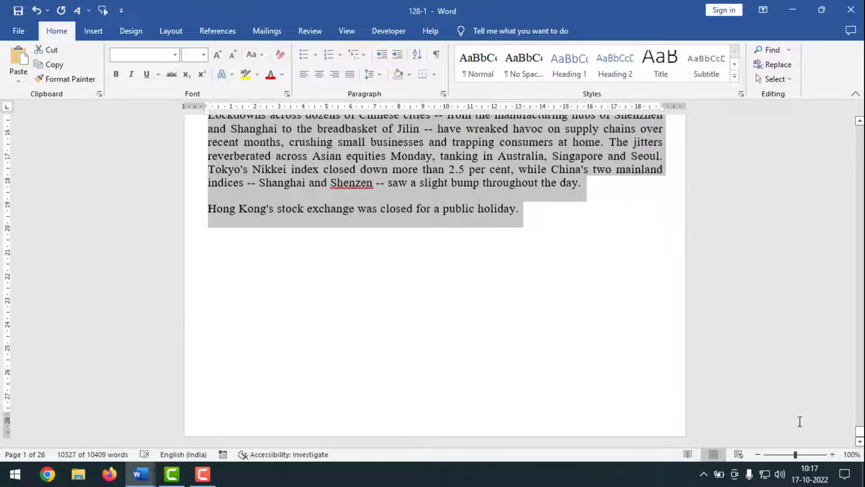
drag(861, 433, 841, 126)
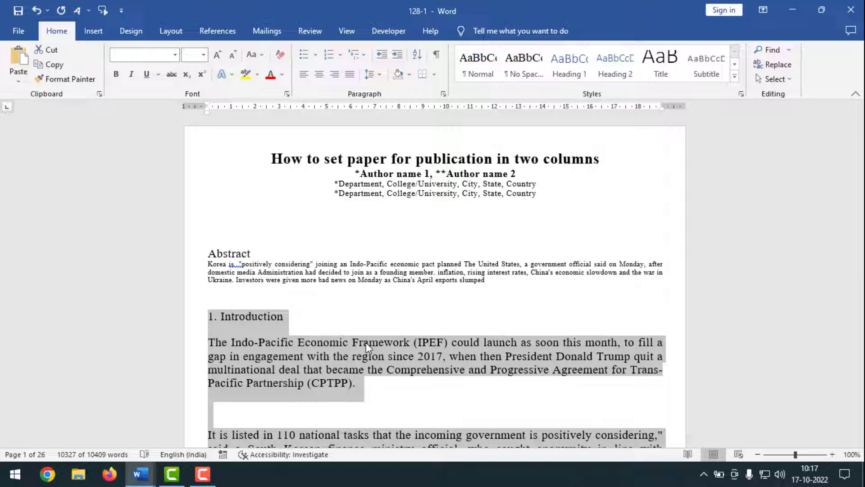
Apply the Two columns layout to the selected body text via Layout > Columns
click(170, 28)
click(121, 82)
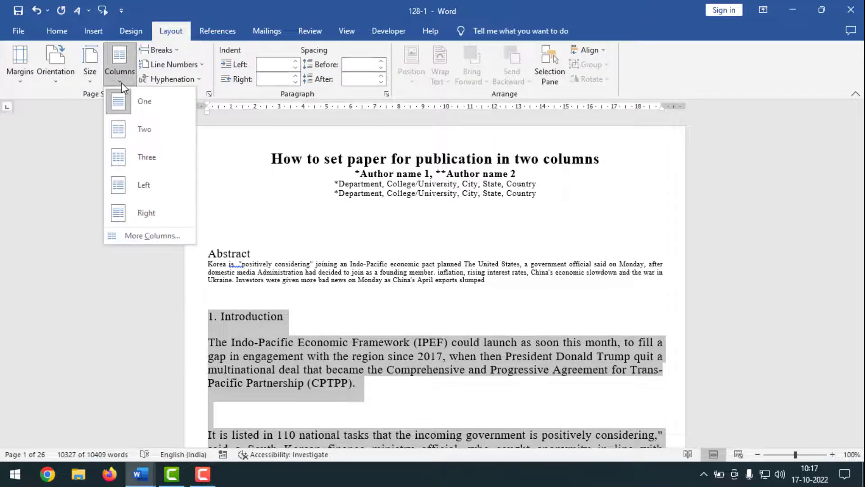
click(153, 136)
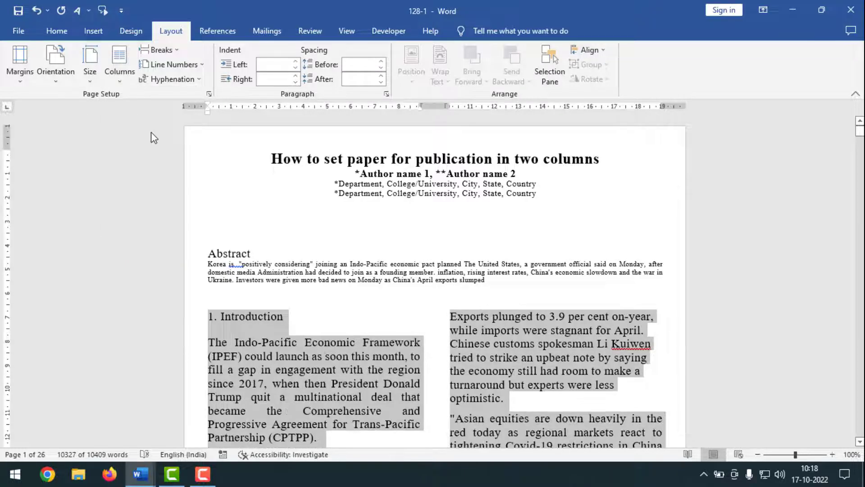
scroll(459, 251, down, 7)
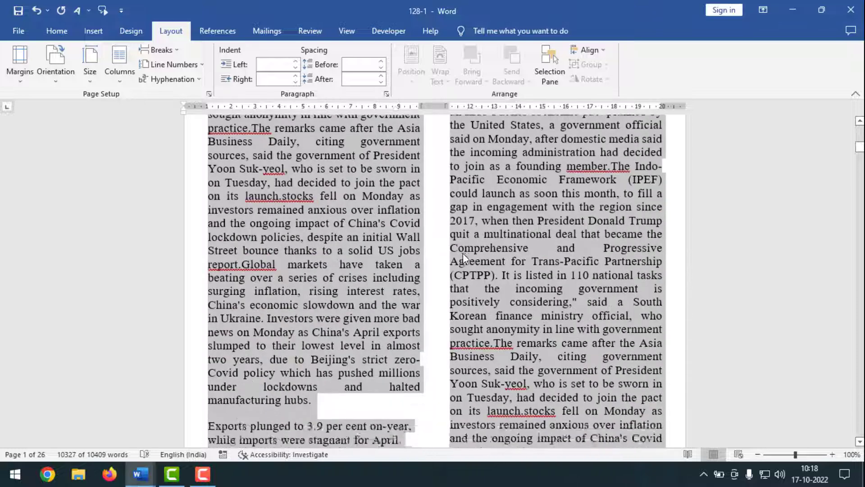
scroll(469, 257, up, 10)
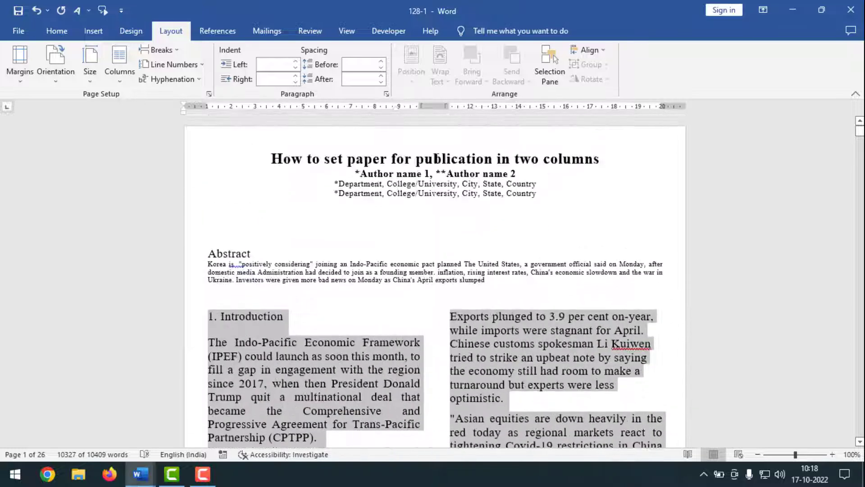